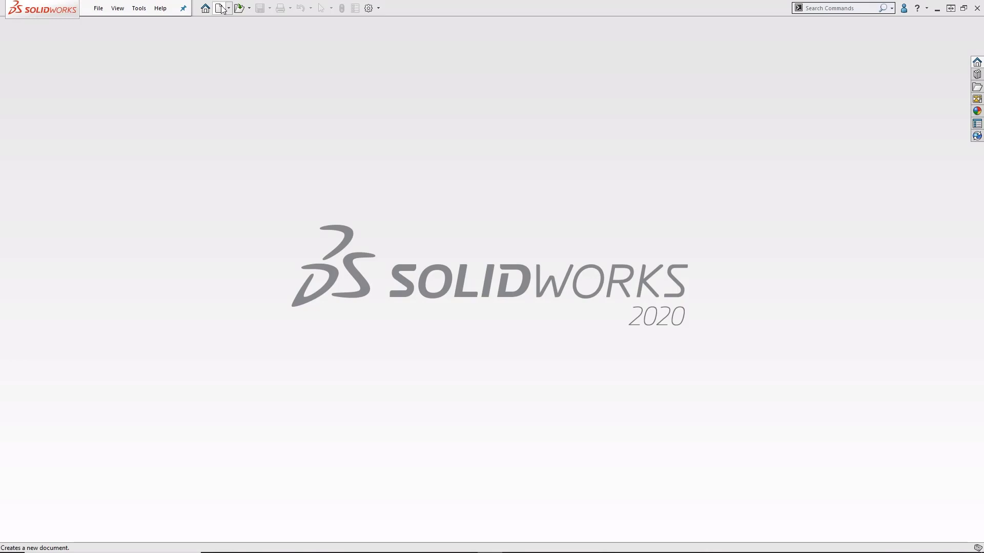
# Create a new A3 drawing, Draw10, and put its sheet format into edit mode
pyautogui.click(221, 8)
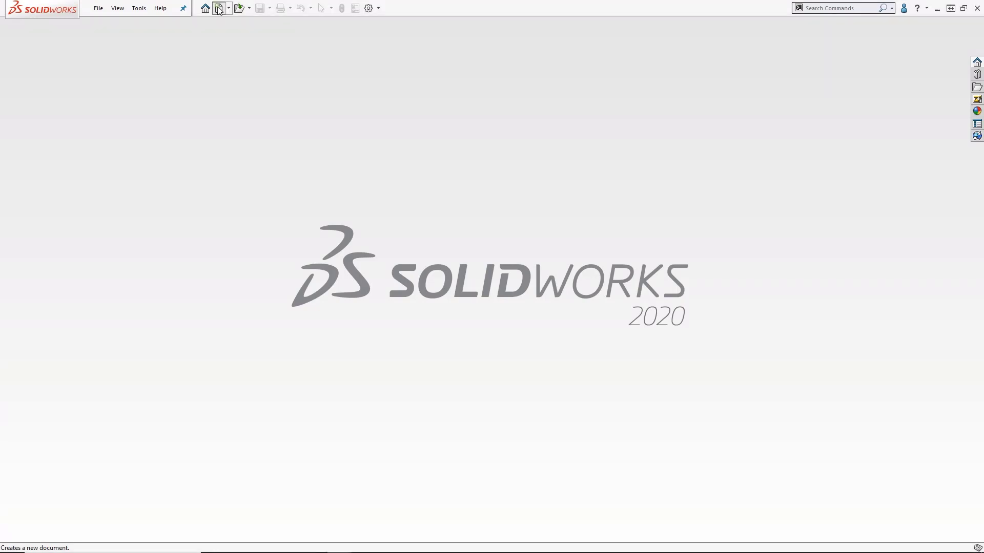
pyautogui.doubleClick(397, 195)
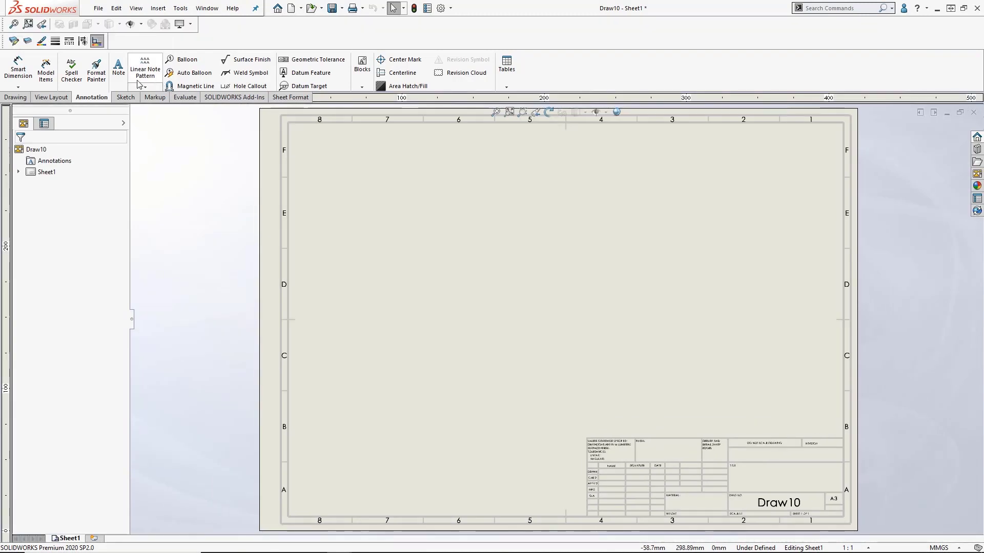
pyautogui.rightClick(362, 208)
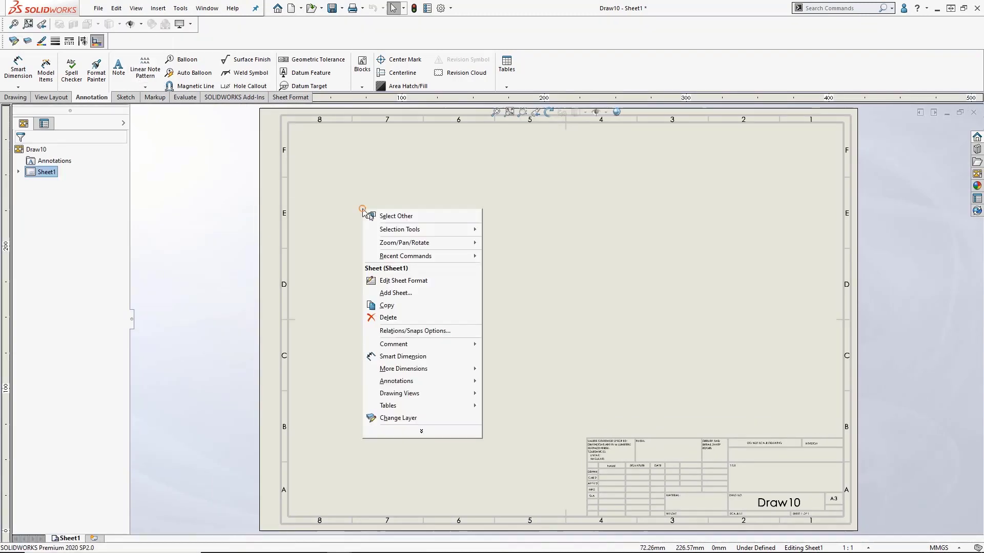
pyautogui.click(404, 280)
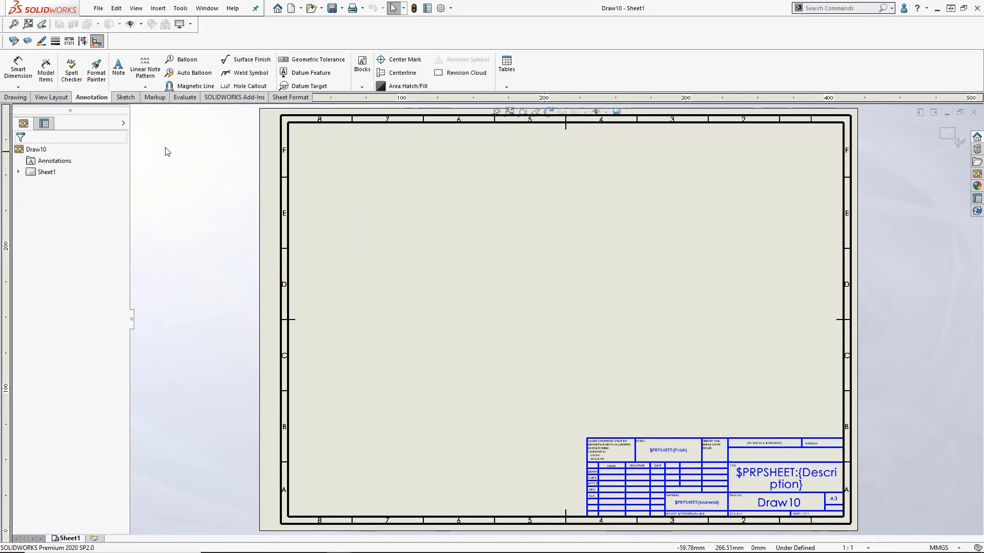
# Place a 'LAST SAVED:' note above the title block and start linking it to a property
pyautogui.click(118, 71)
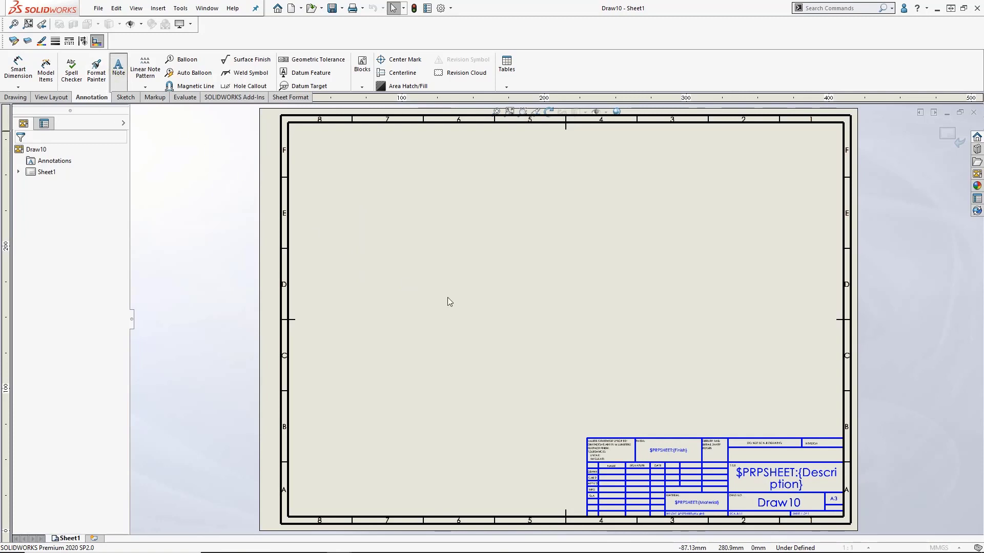
pyautogui.click(715, 383)
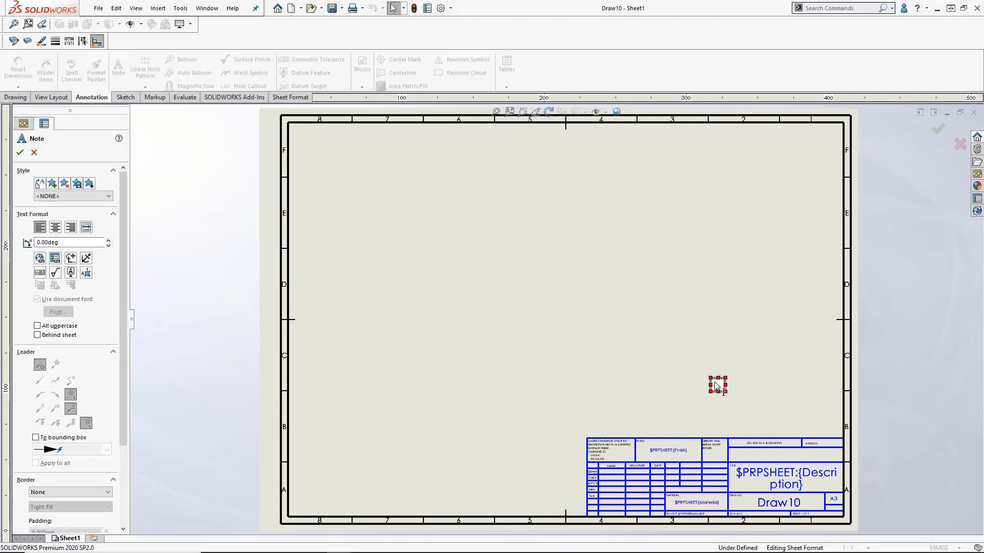
pyautogui.write('LAST SAVED:')
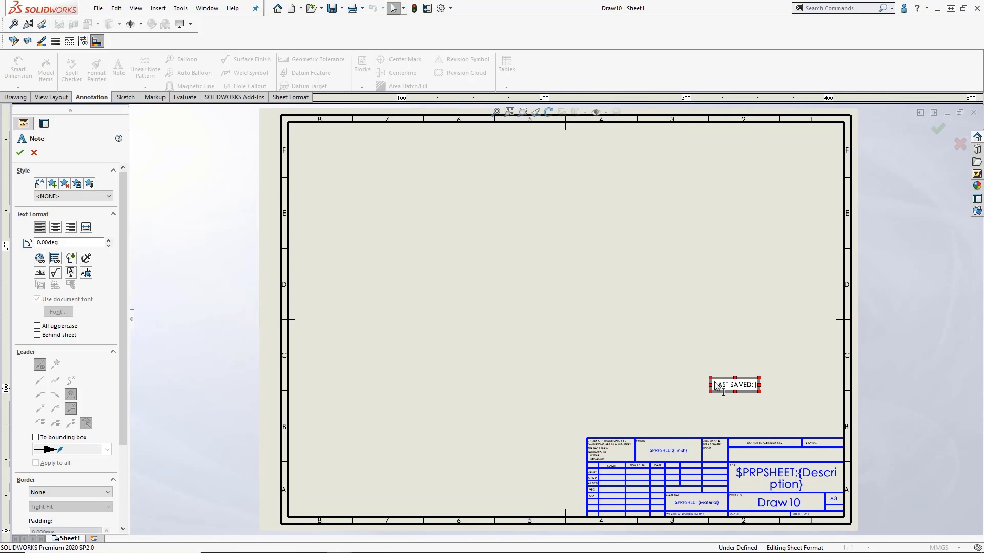
pyautogui.click(54, 263)
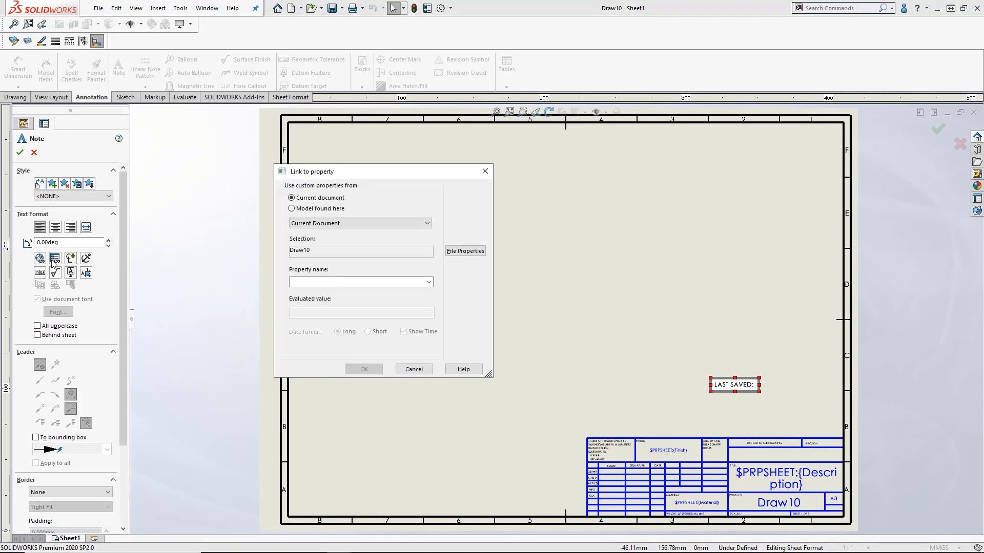
# Link the note to SW-Last Saved Date in Long format with time, showing 12 May 2020 16:05:56
pyautogui.click(428, 282)
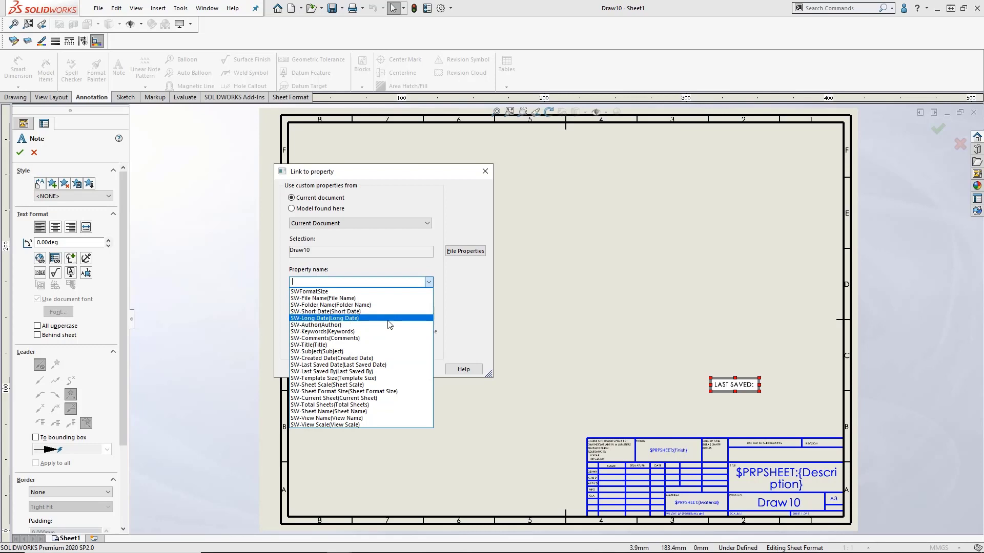
pyautogui.click(386, 365)
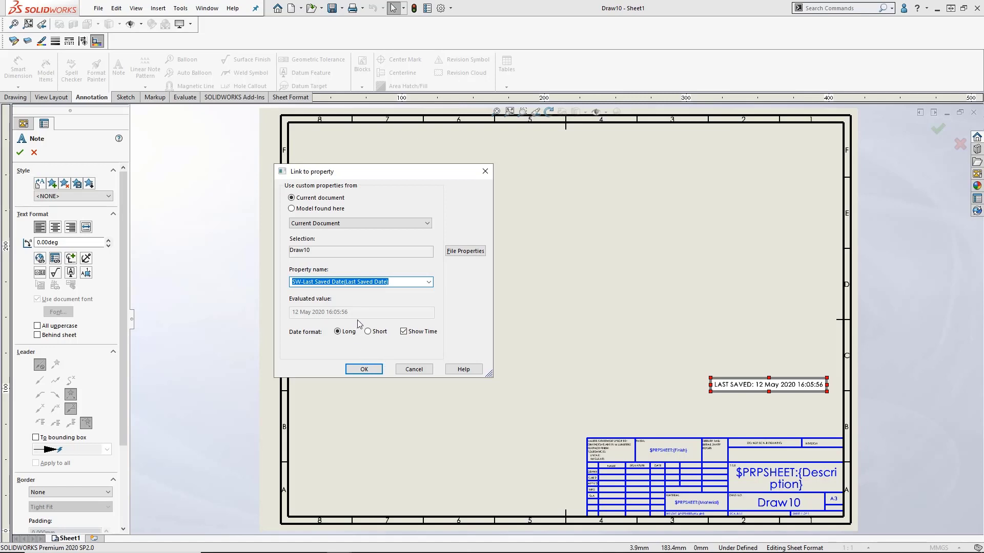
pyautogui.click(369, 332)
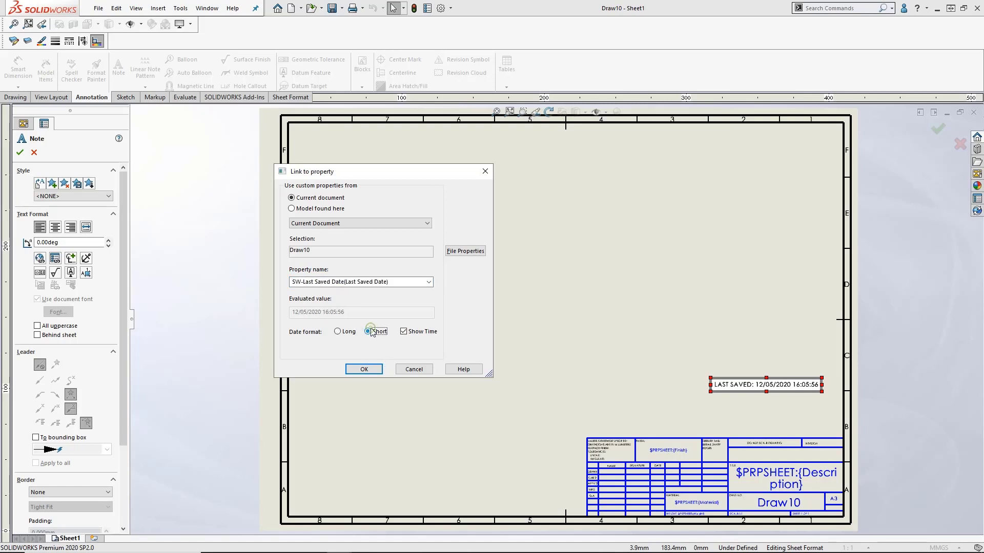
pyautogui.click(339, 332)
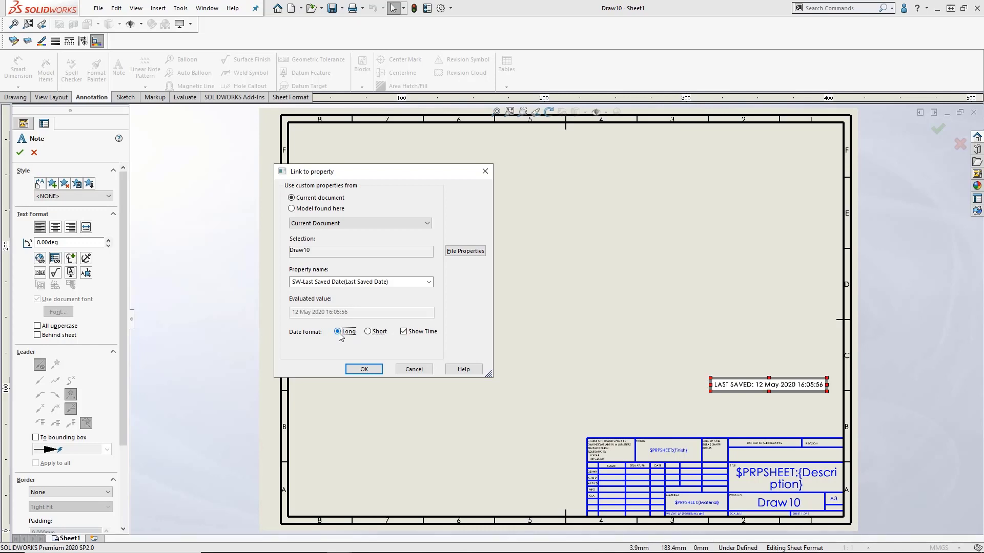
pyautogui.click(363, 372)
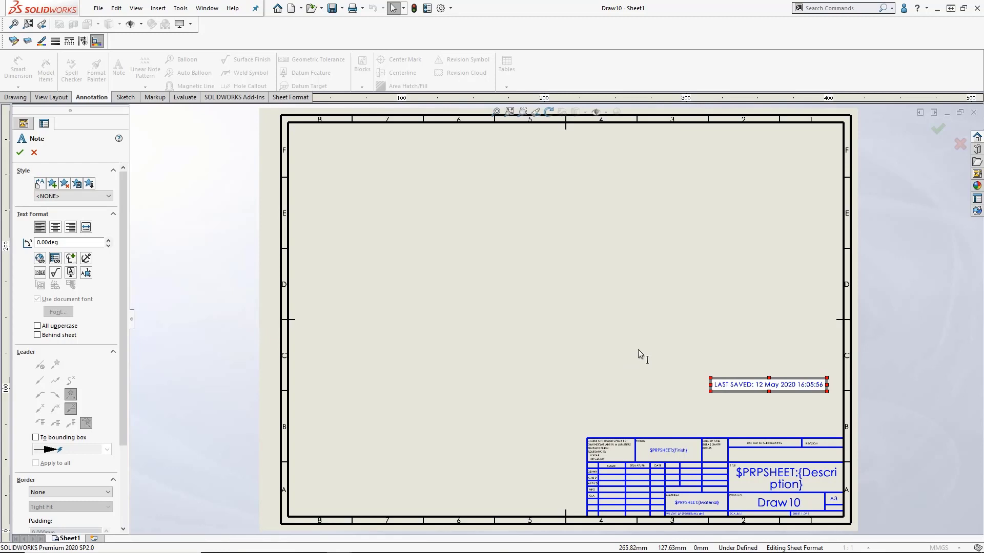
pyautogui.click(638, 351)
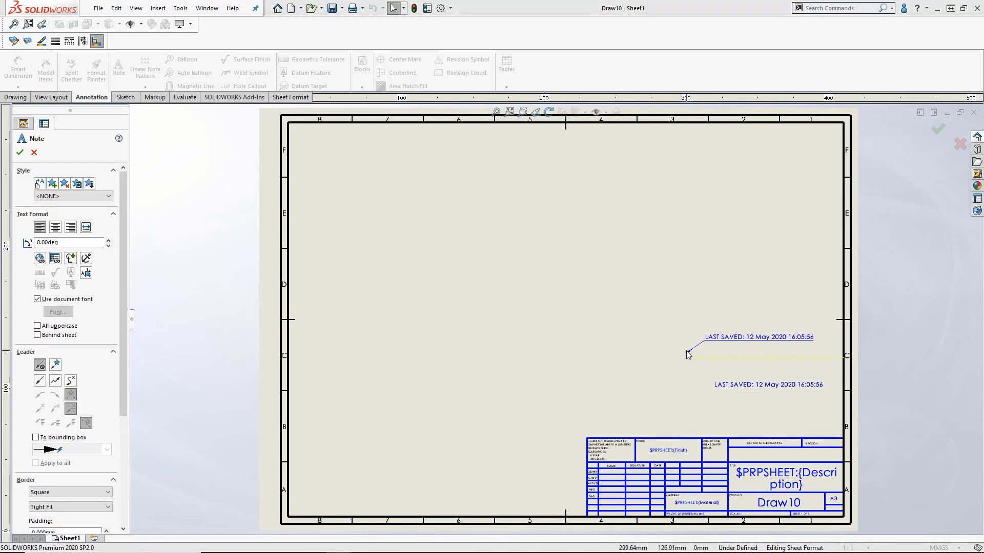
pyautogui.click(958, 147)
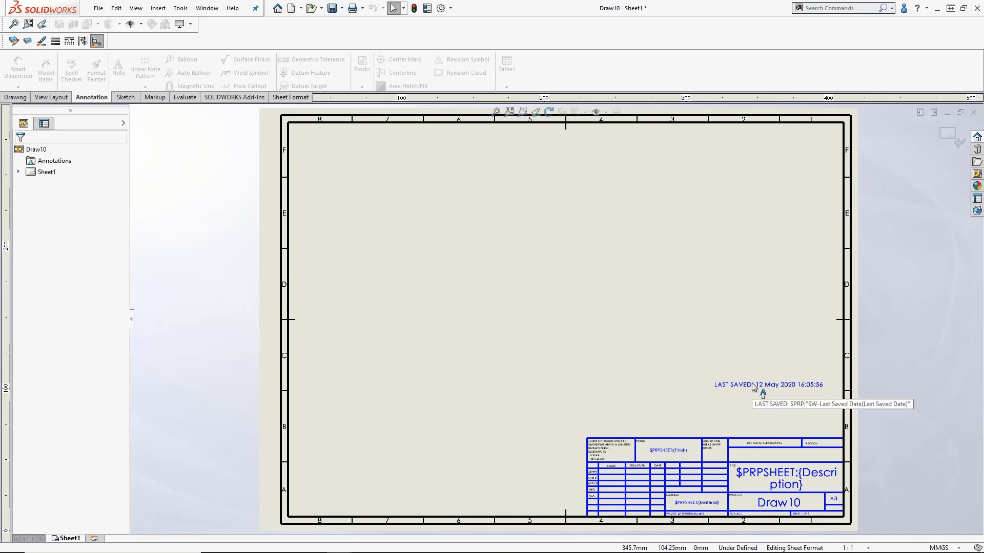
pyautogui.moveTo(753, 387); pyautogui.dragTo(772, 456)
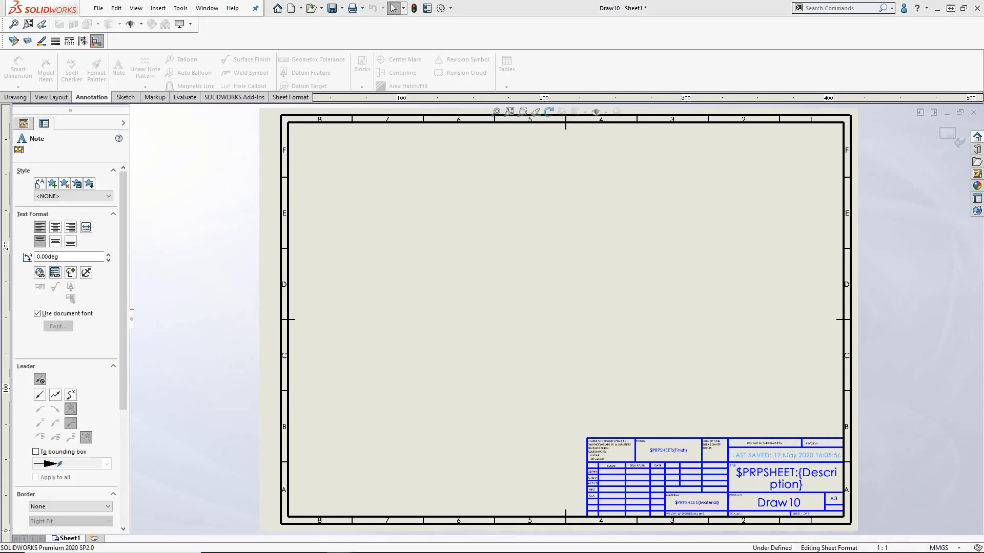
pyautogui.click(746, 384)
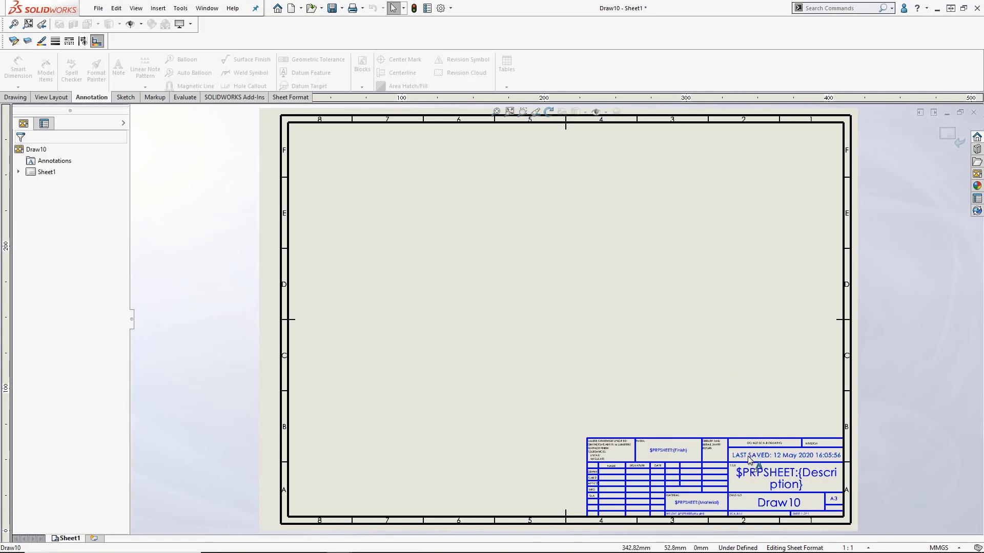
pyautogui.click(948, 136)
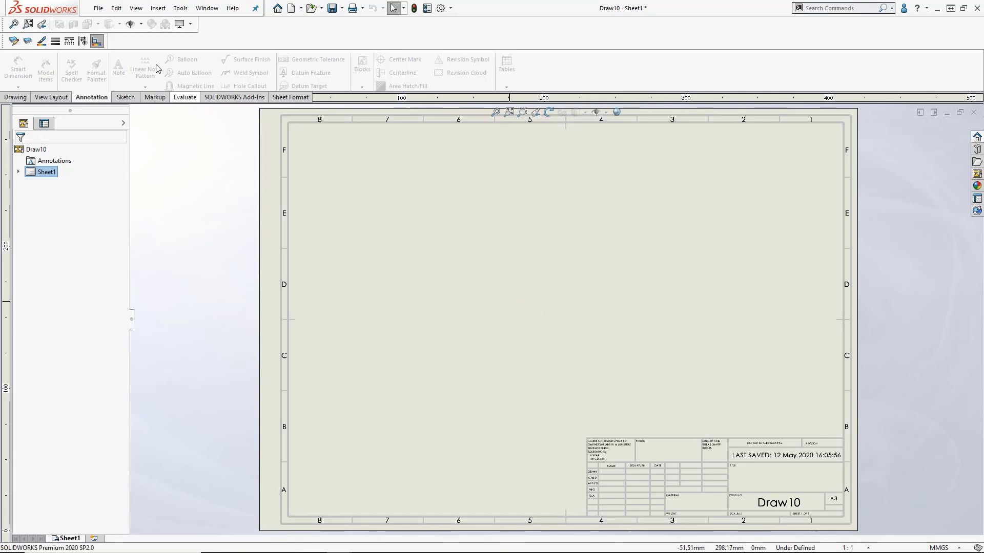
# Save the drawing under a new name with file type Drawing Templates (*.drwdot)
pyautogui.click(106, 11)
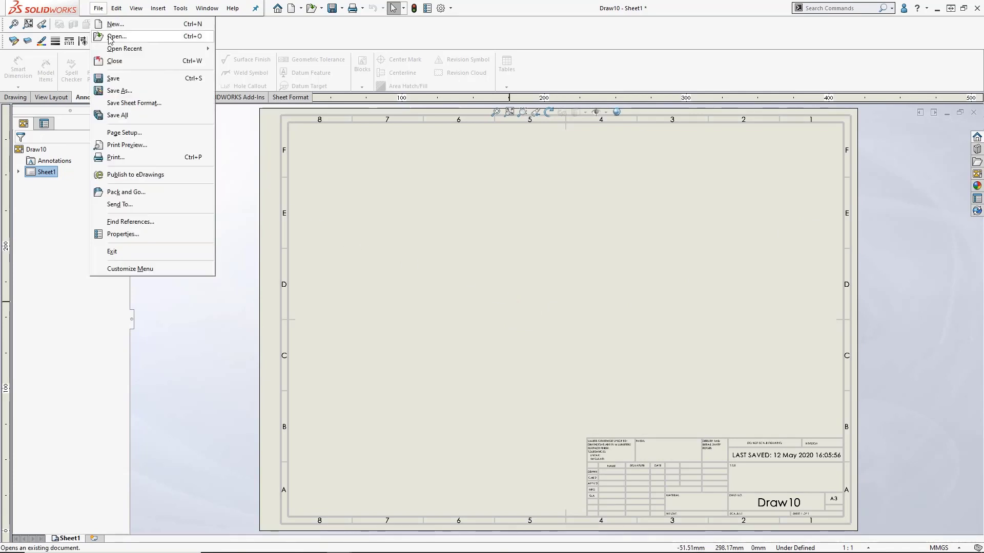
pyautogui.click(112, 93)
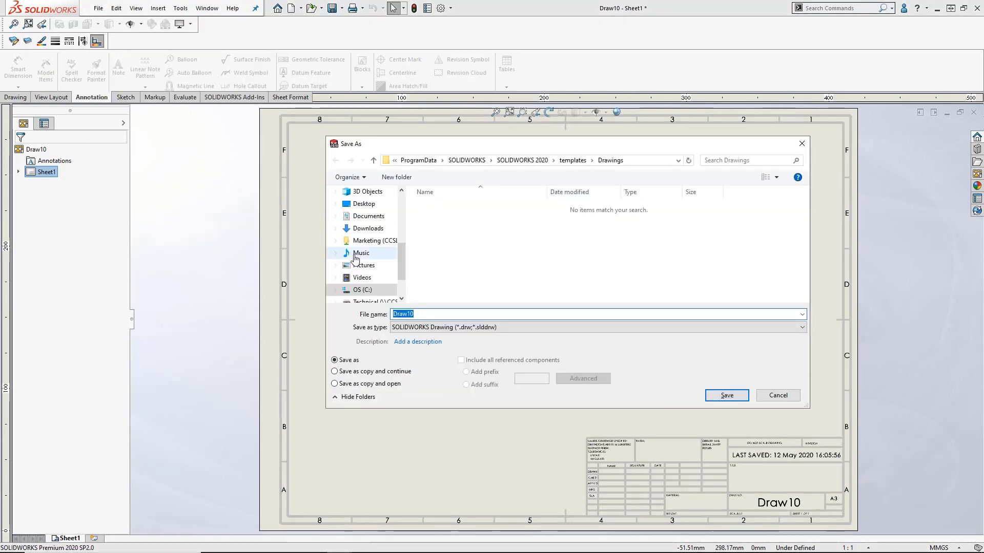
pyautogui.click(446, 328)
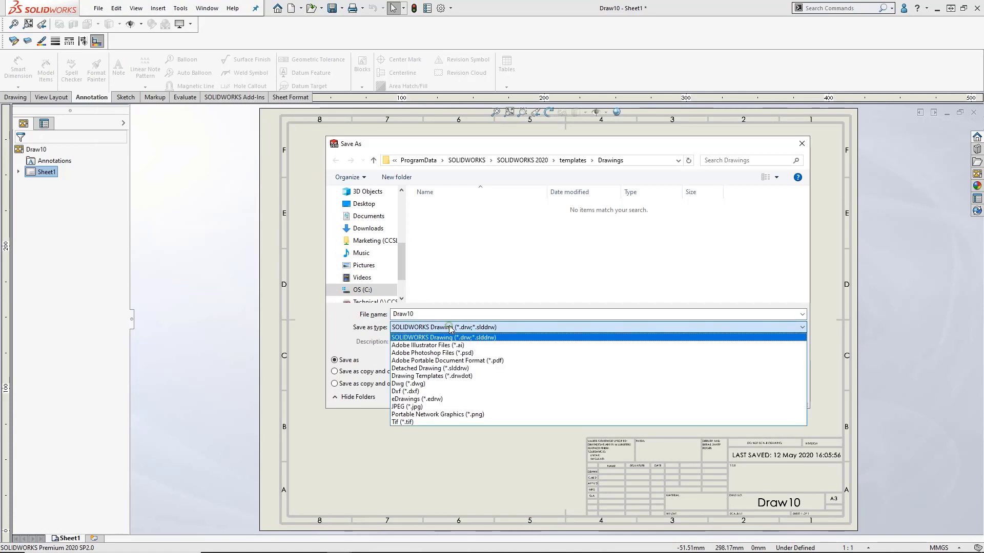
pyautogui.click(446, 376)
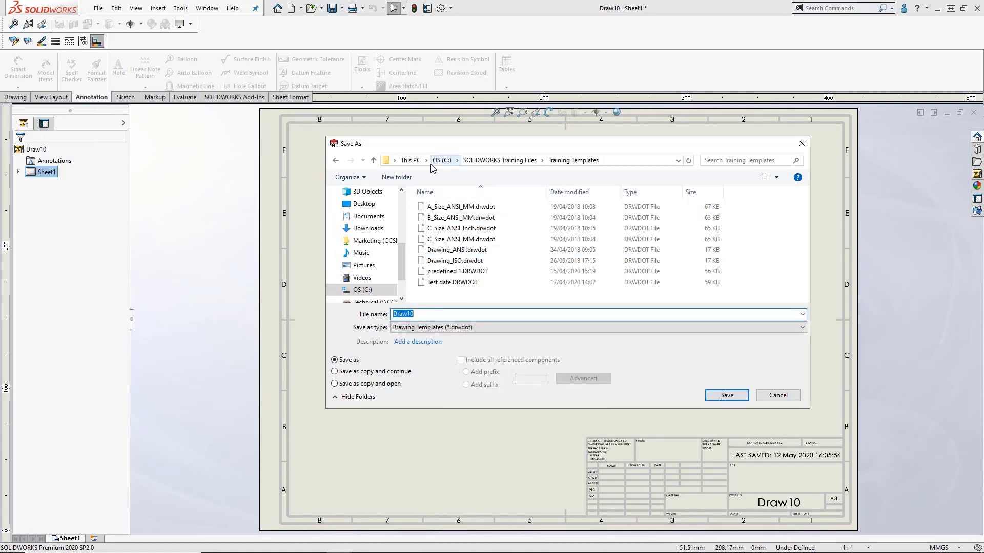
# Save it as 'Dated Drawing' in ProgramData\SOLIDWORKS\SOLIDWORKS 2020\templates\Drawings
pyautogui.click(434, 165)
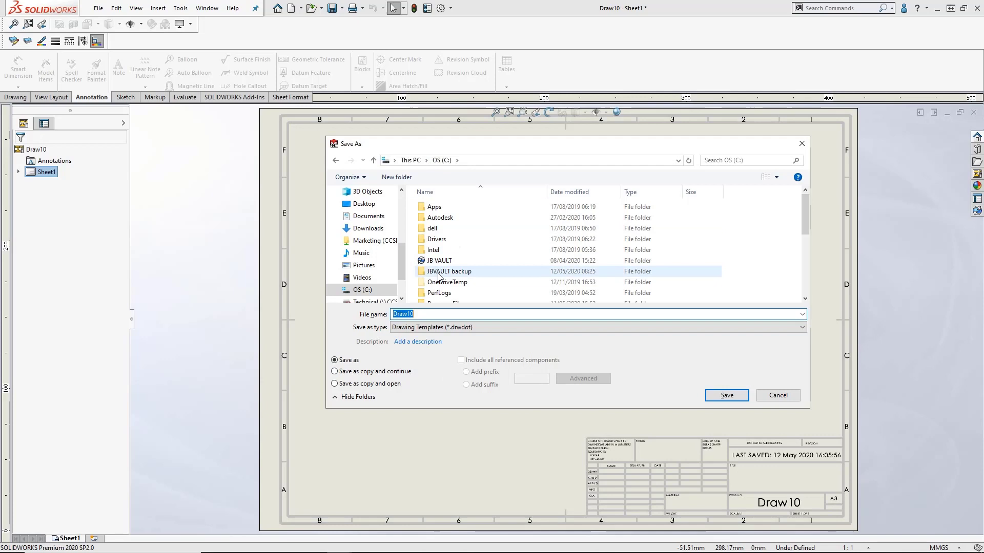
pyautogui.scroll(-2, 439, 278)
pyautogui.doubleClick(441, 265)
pyautogui.scroll(-5, 439, 269)
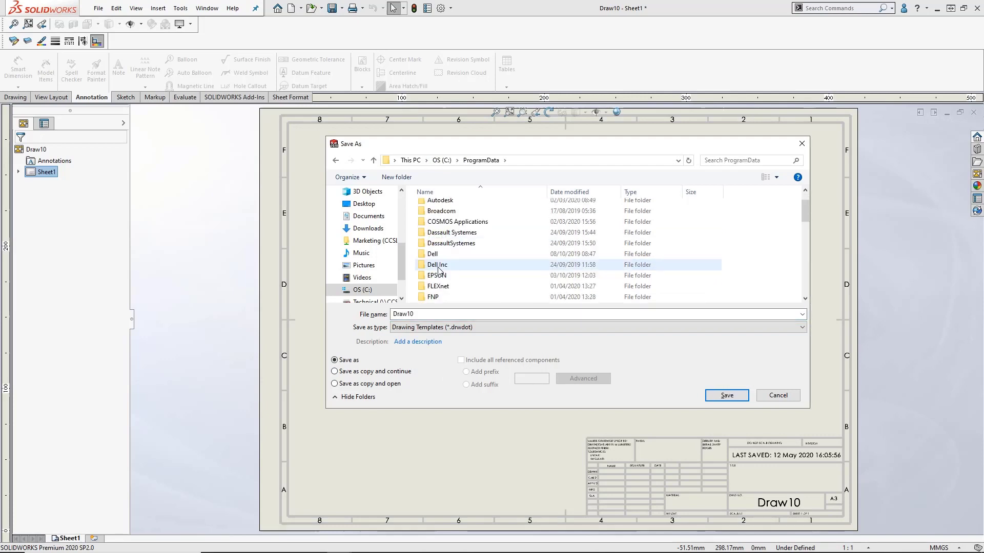
pyautogui.scroll(-3, 439, 269)
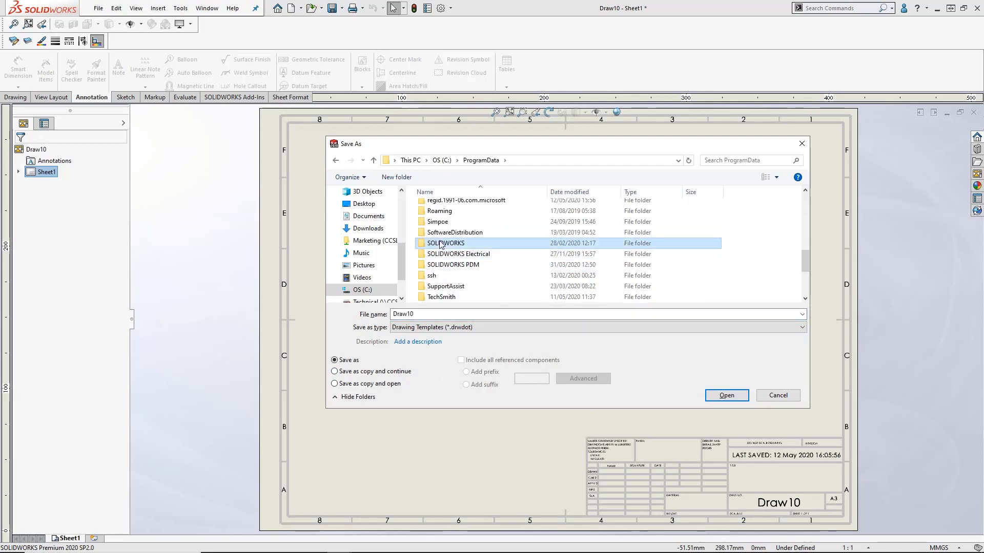
pyautogui.doubleClick(440, 243)
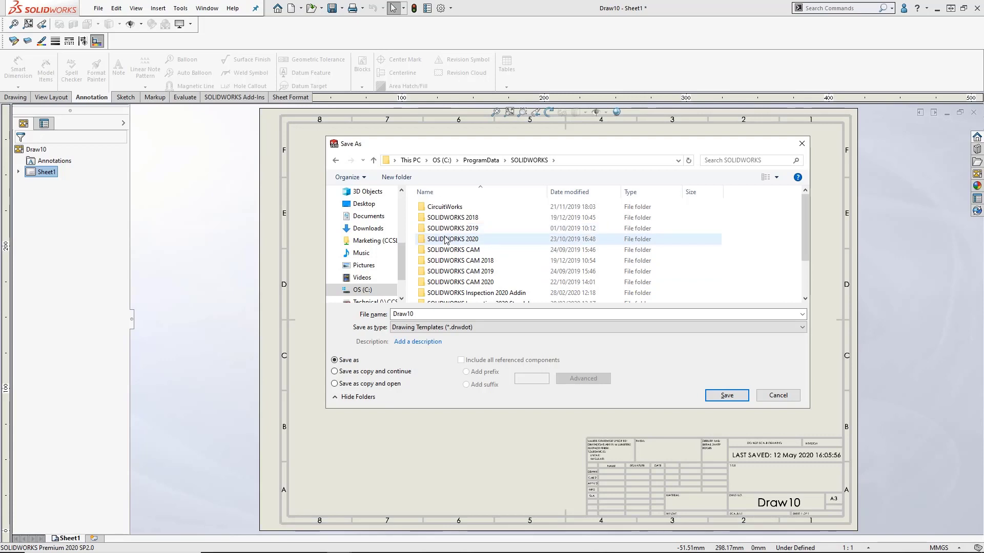
pyautogui.doubleClick(442, 239)
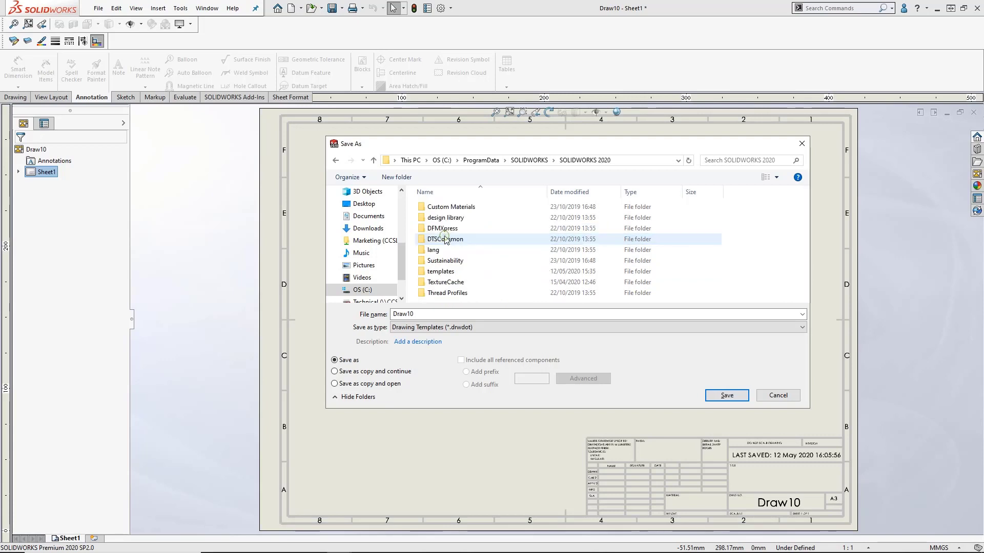
pyautogui.doubleClick(445, 271)
pyautogui.doubleClick(450, 210)
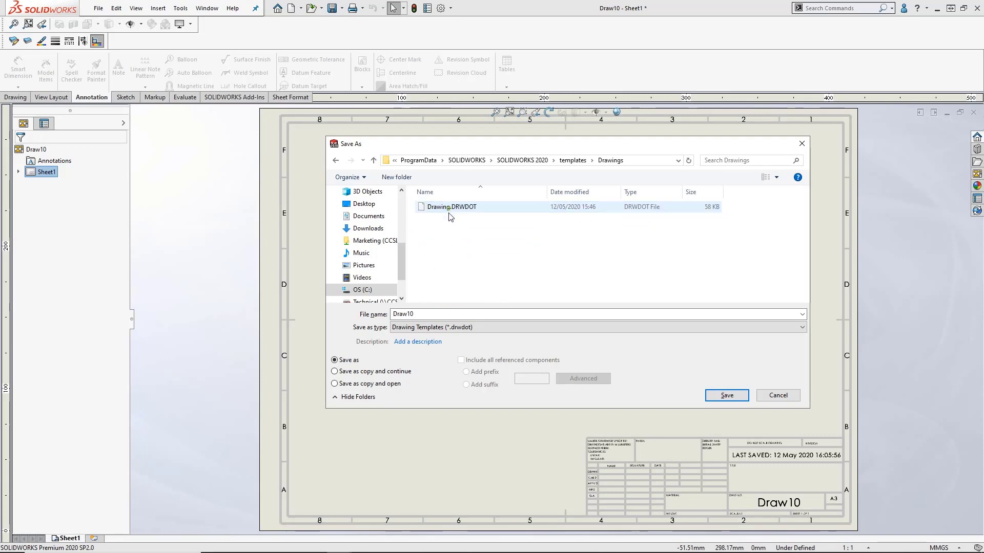
pyautogui.doubleClick(445, 315)
pyautogui.write('Dated')
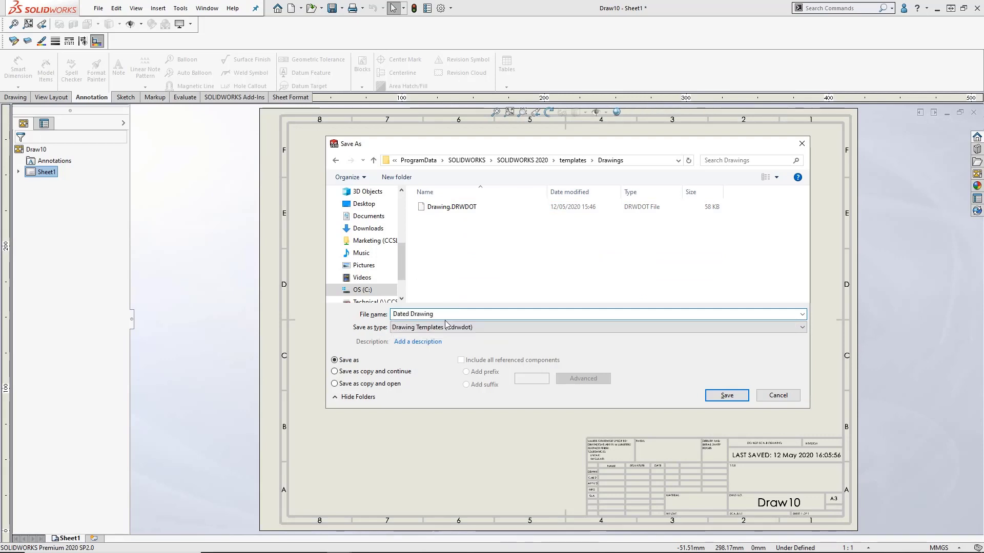
pyautogui.click(713, 395)
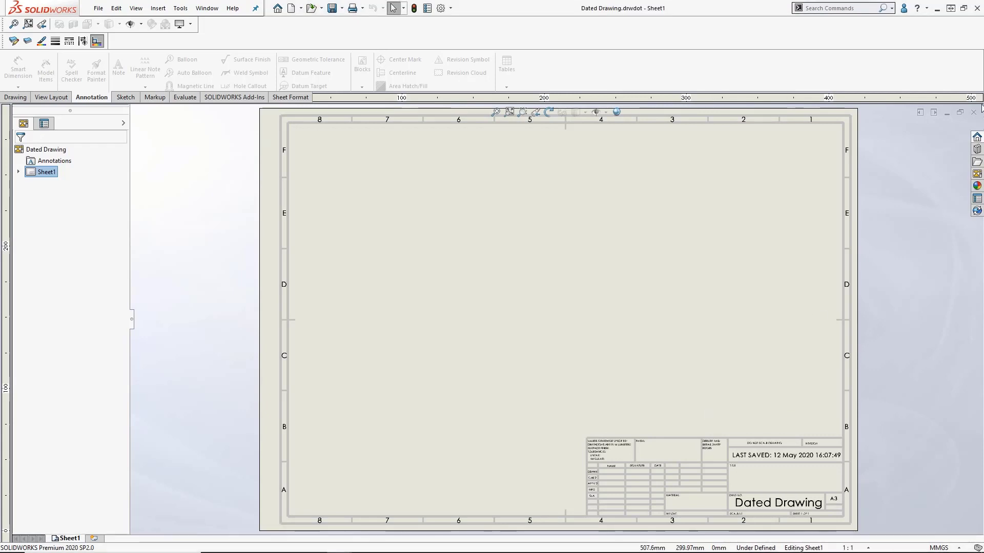
# Close the template and create a new drawing, Draw11, from the Dated Drawing template
pyautogui.click(969, 115)
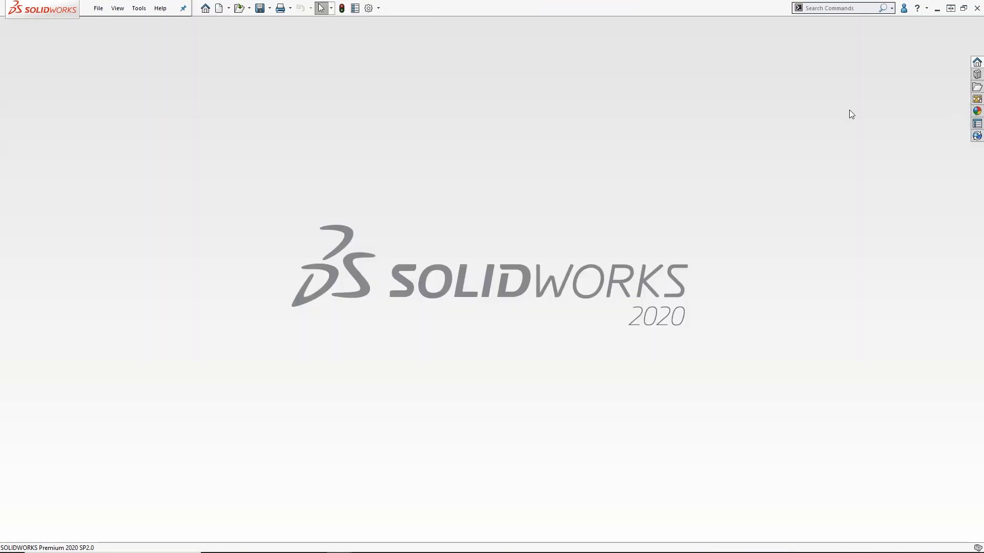
pyautogui.click(220, 8)
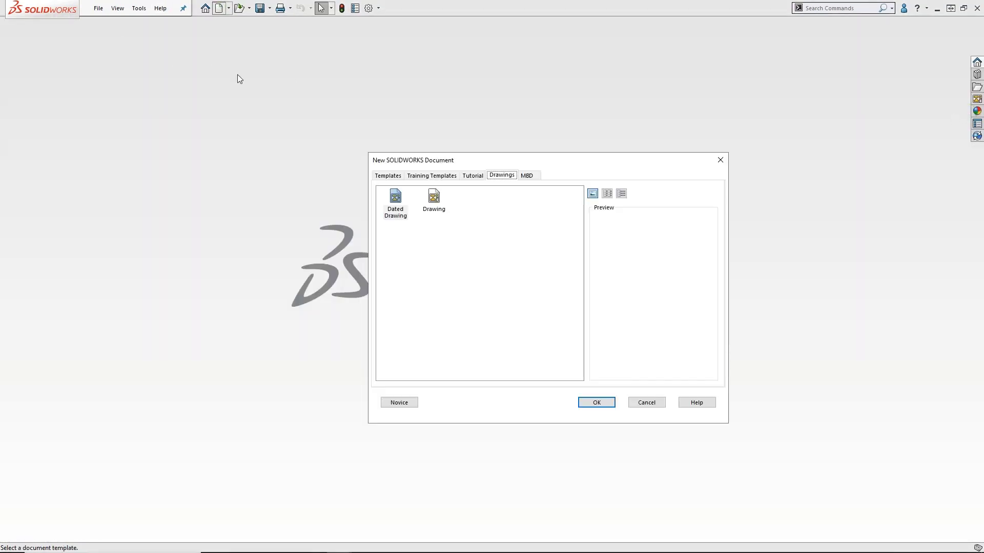
pyautogui.click(398, 206)
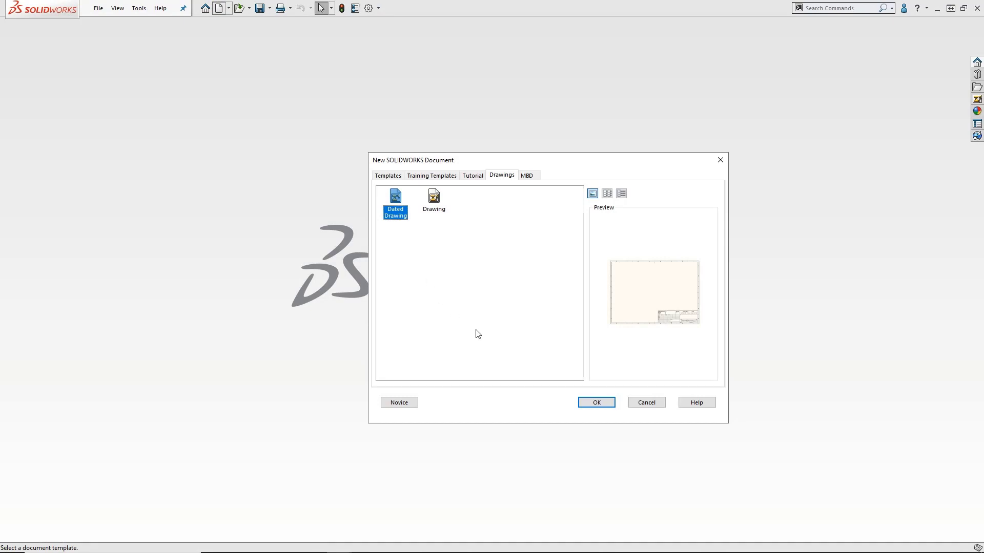
pyautogui.click(587, 405)
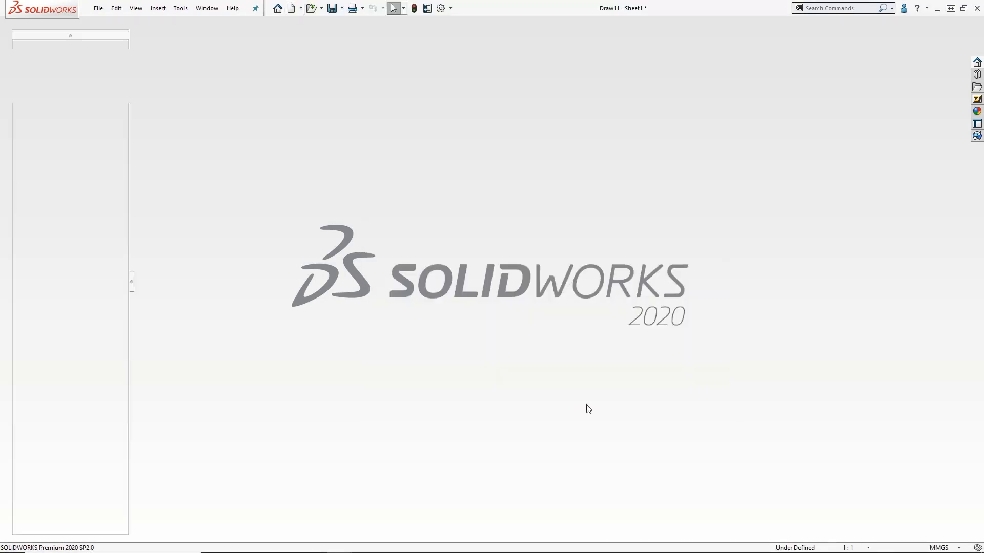